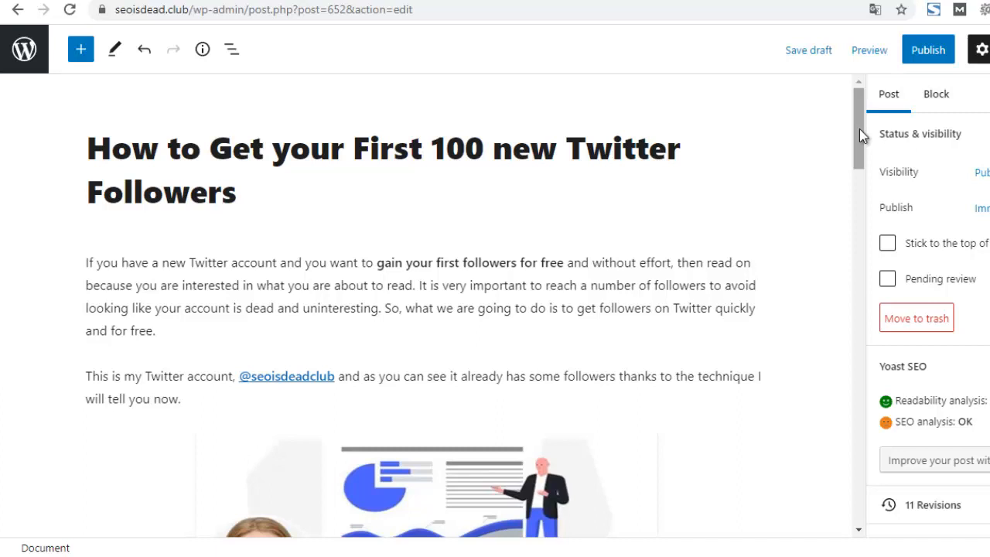
# Embed the YouTube video "HOW to GET 100 Twitter FOLLOWERS for FREE" below the paragraph ending "how to get Twitter followers quickly.".
pyautogui.moveTo(859, 128); pyautogui.dragTo(856, 232)
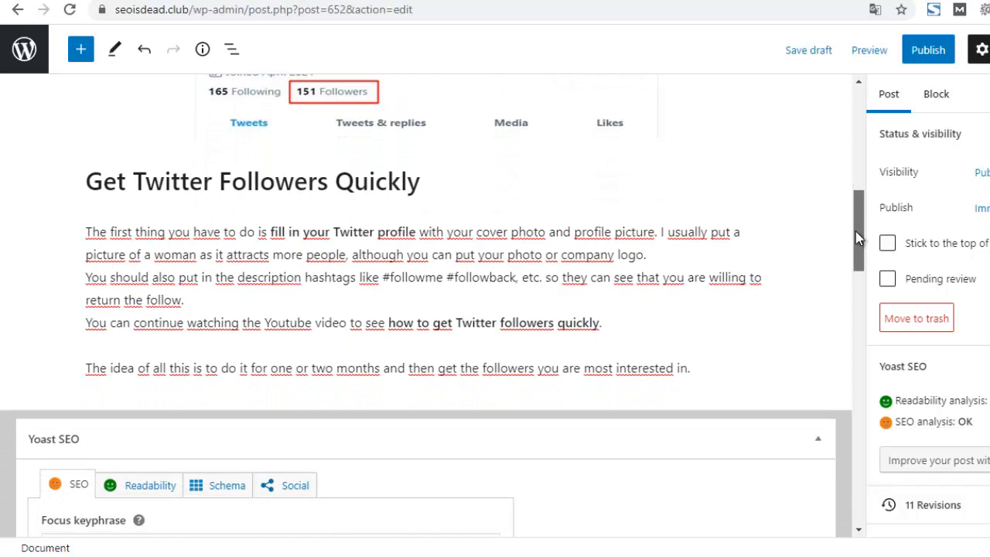
pyautogui.moveTo(414, 350)
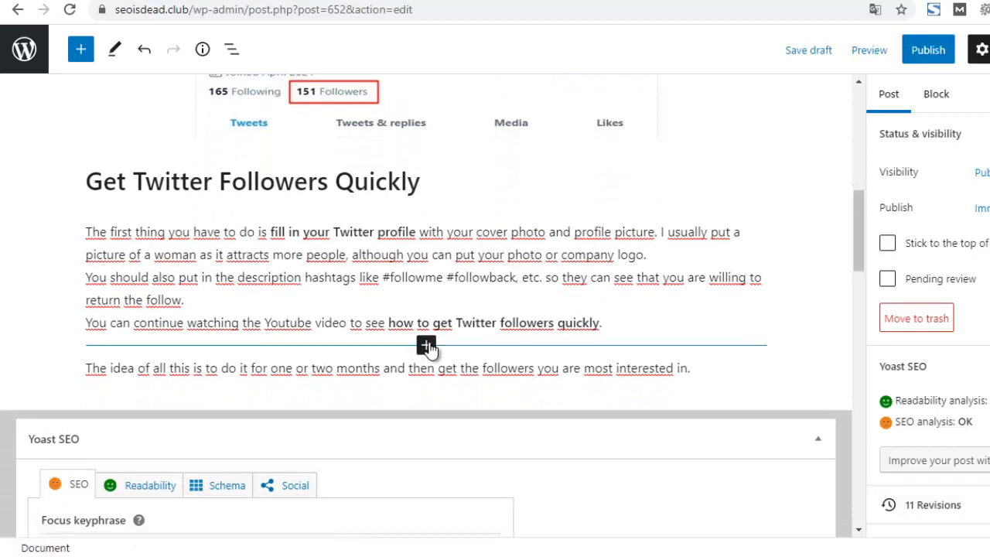
pyautogui.click(621, 330)
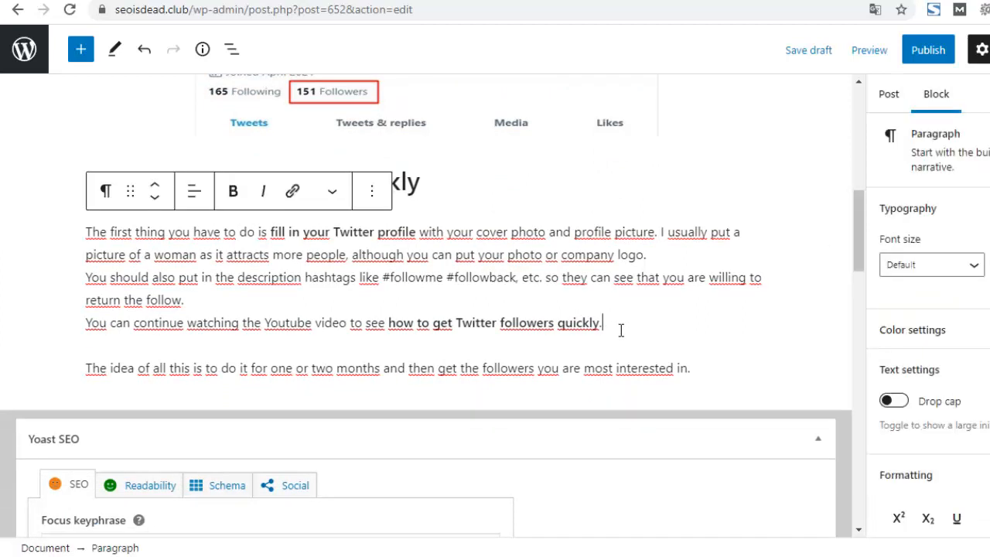
pyautogui.press('Return')
pyautogui.hotkey('ctrl', 'v')
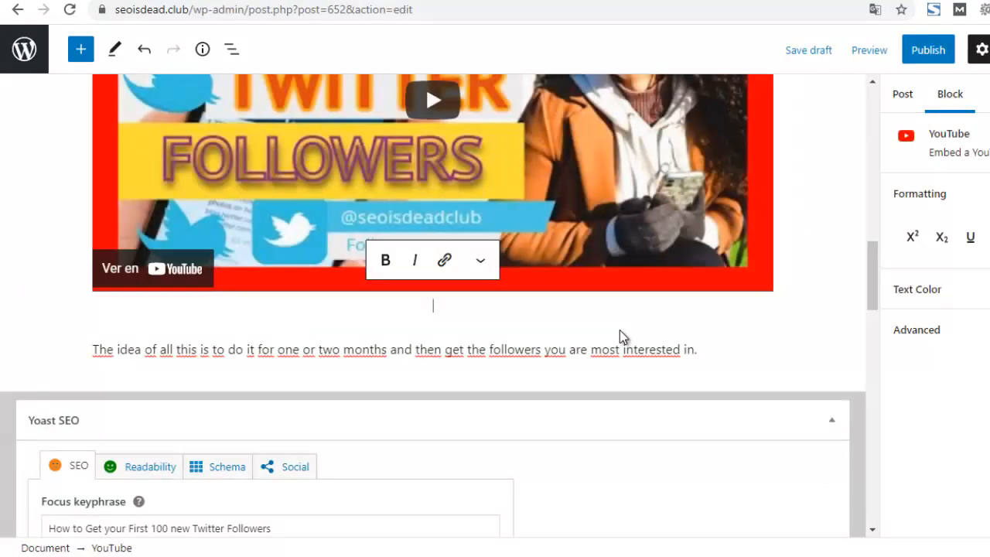
pyautogui.moveTo(871, 266); pyautogui.dragTo(873, 234)
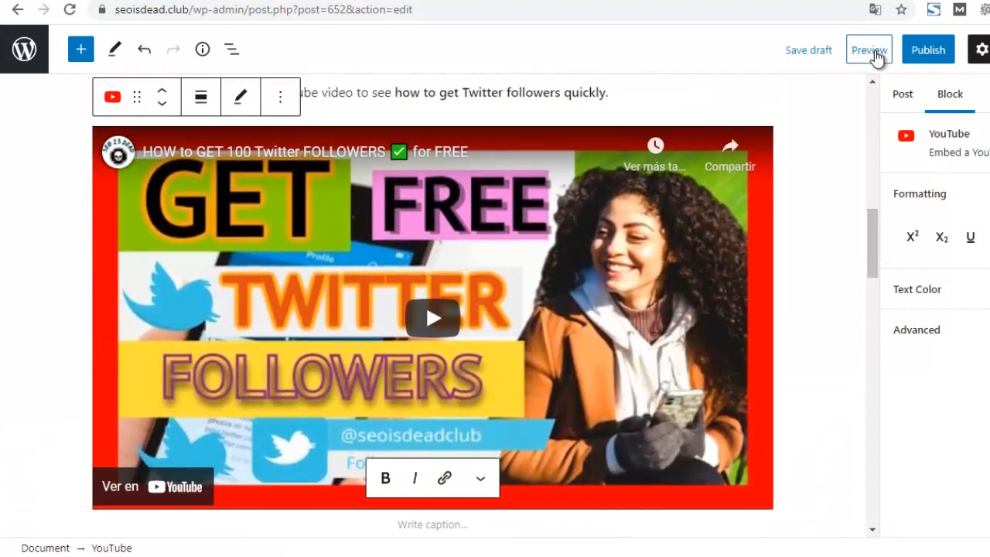
# Preview the post in a new tab and check how the embedded video is positioned.
pyautogui.click(873, 53)
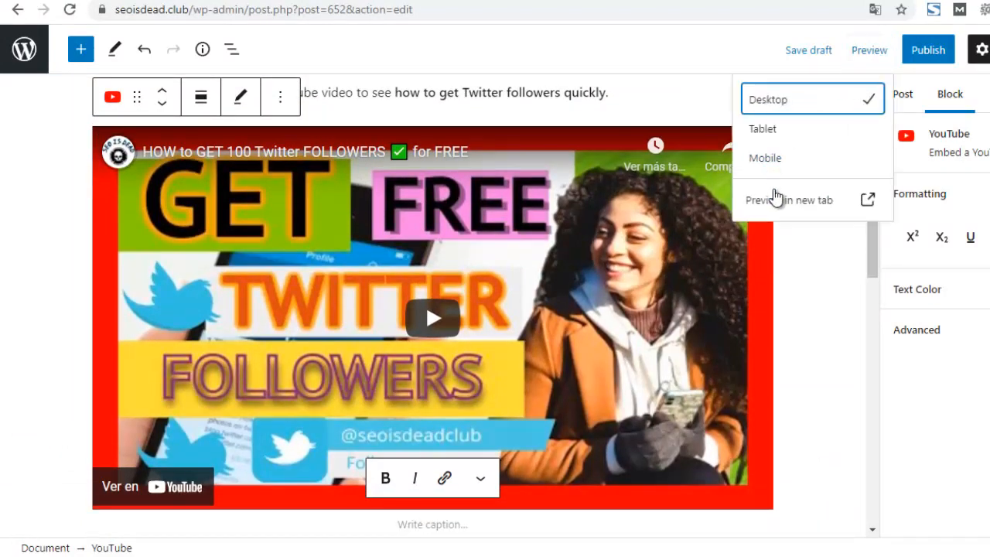
pyautogui.click(785, 200)
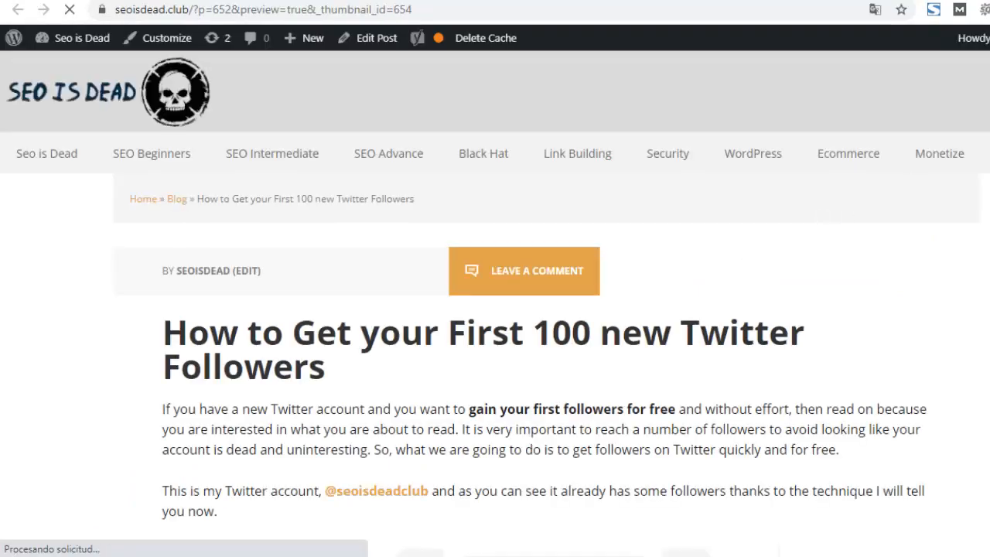
pyautogui.scroll(-5, 496, 310)
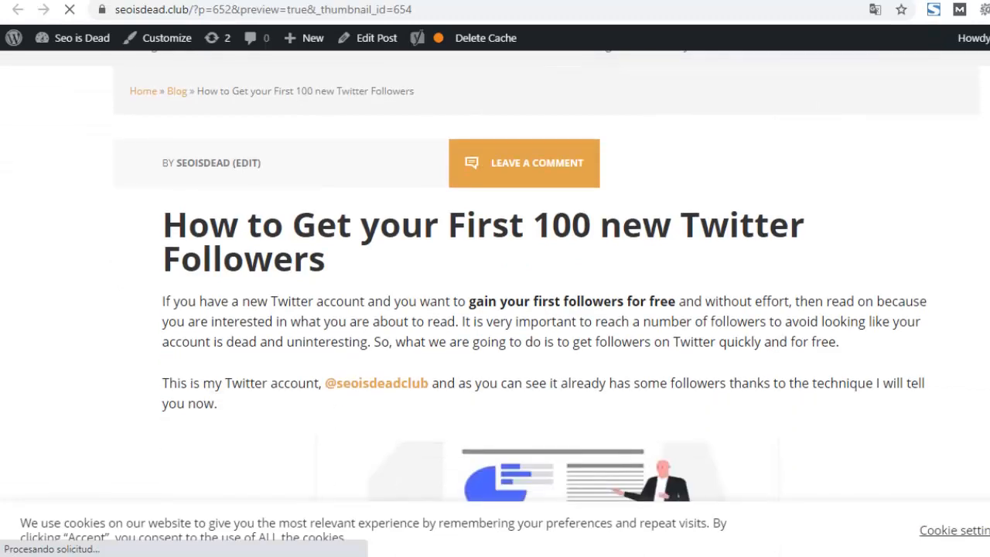
pyautogui.scroll(-6, 495, 309)
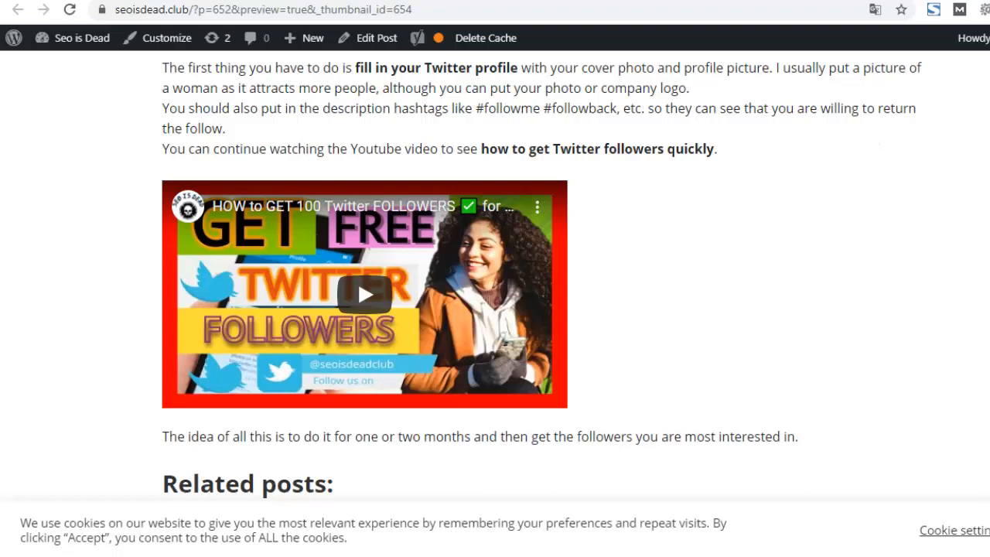
# Return to the post editor and set the YouTube block's alignment to center.
pyautogui.click(183, 0)
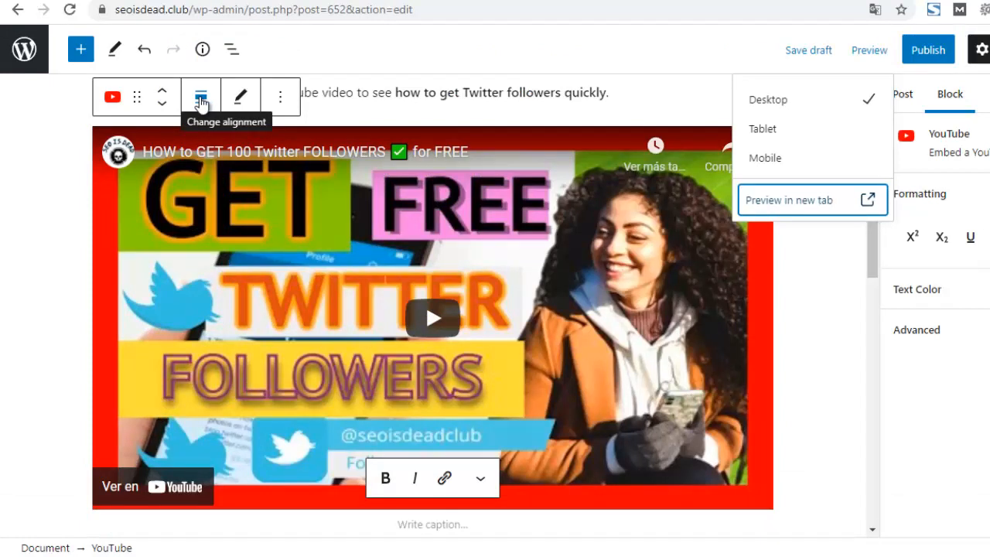
pyautogui.click(201, 102)
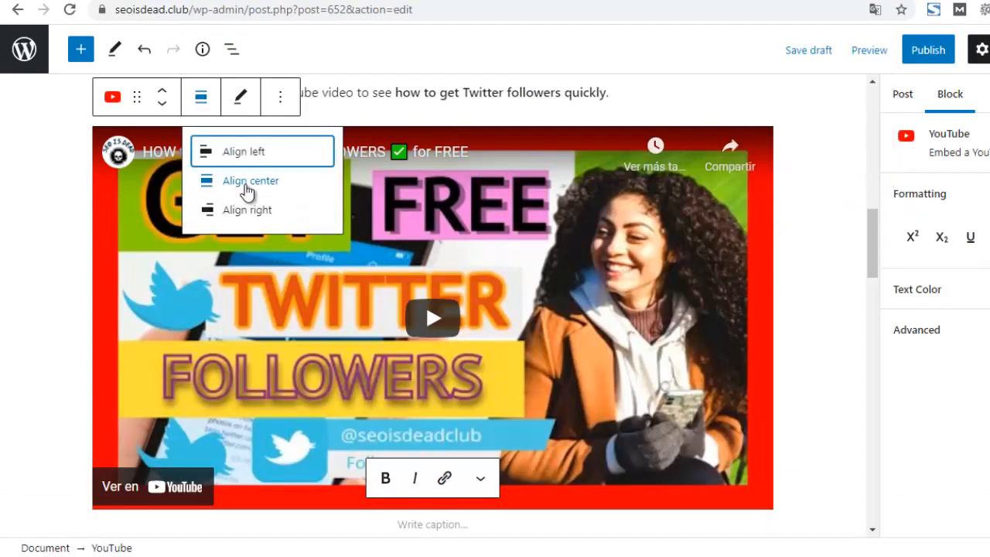
pyautogui.click(245, 185)
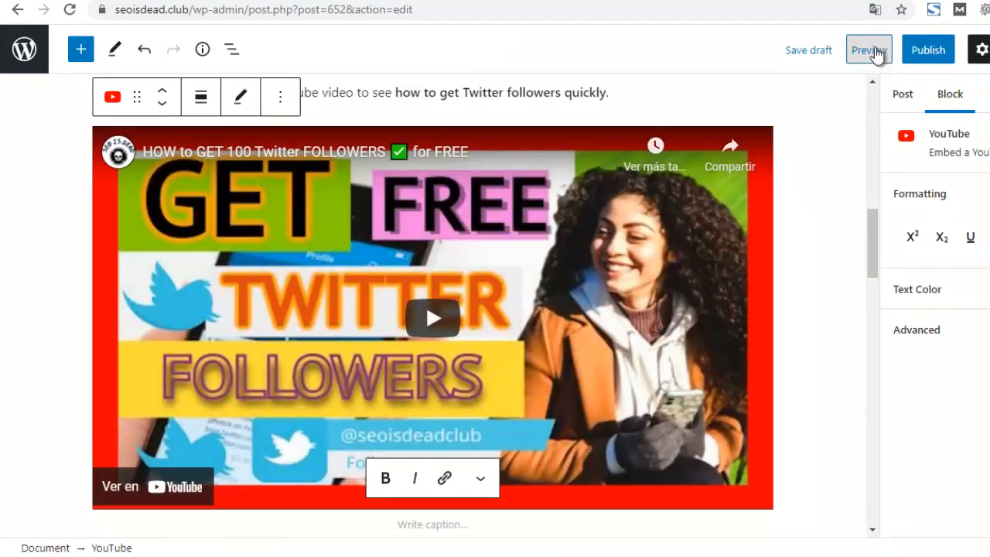
# Preview the post in a new tab again and examine the video's alignment after the block setting.
pyautogui.click(872, 52)
pyautogui.click(813, 201)
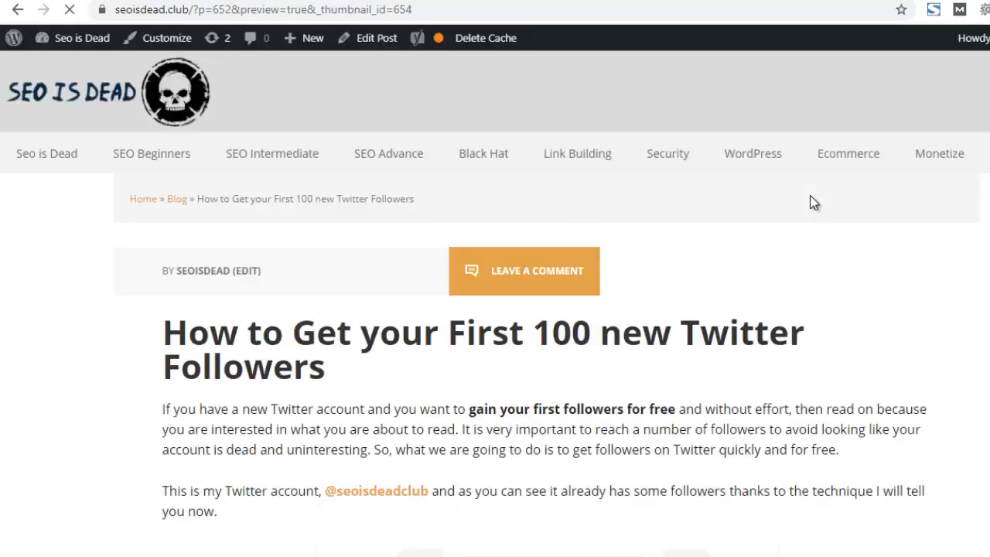
pyautogui.scroll(-15, 495, 309)
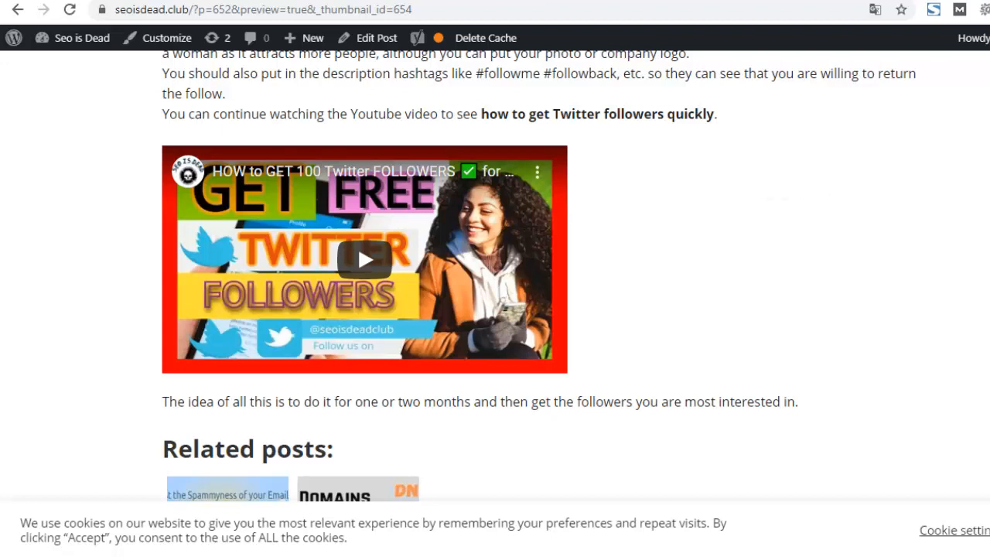
pyautogui.scroll(-3, 539, 276)
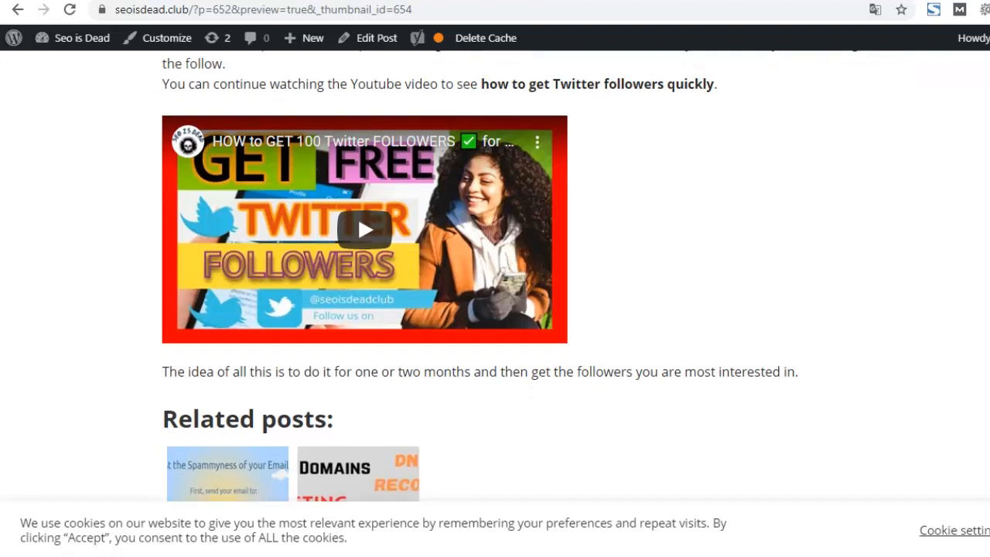
pyautogui.scroll(-2, 495, 276)
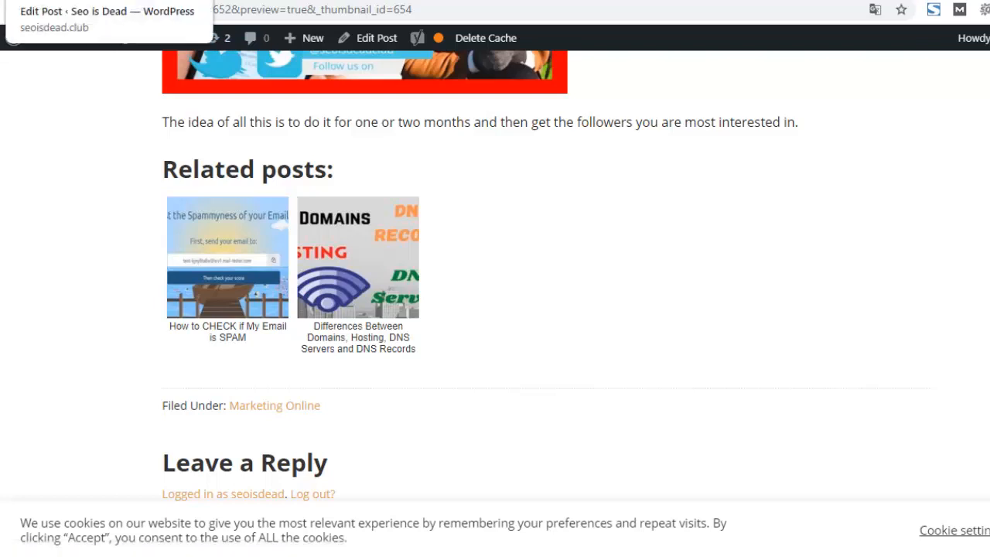
# Return to the post editor and remove the embedded YouTube block.
pyautogui.click(123, 1)
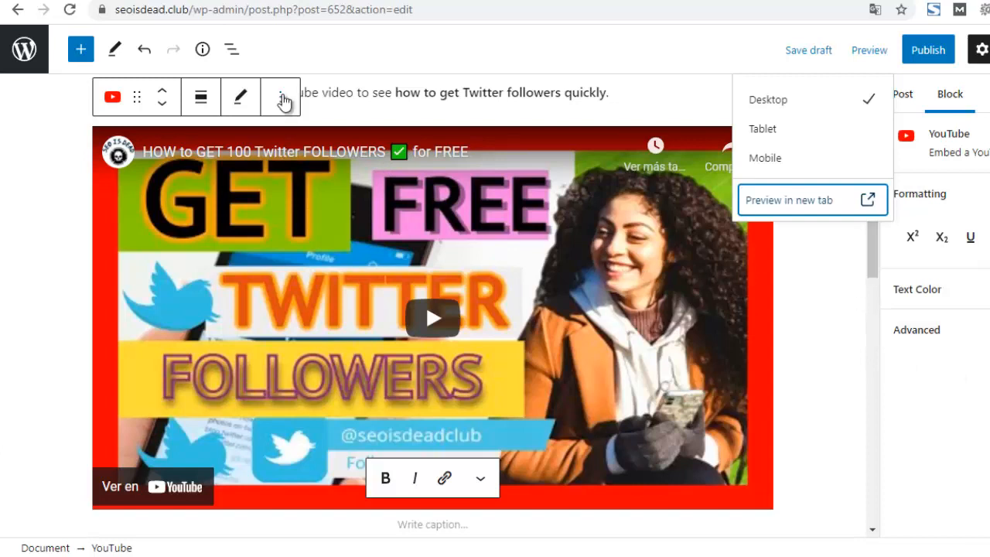
pyautogui.click(284, 101)
pyautogui.click(283, 100)
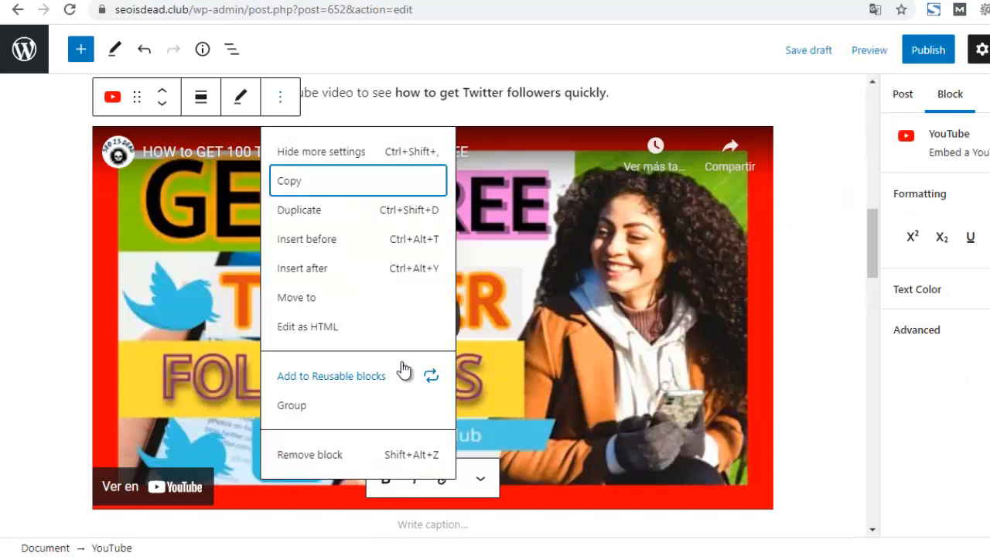
pyautogui.click(314, 458)
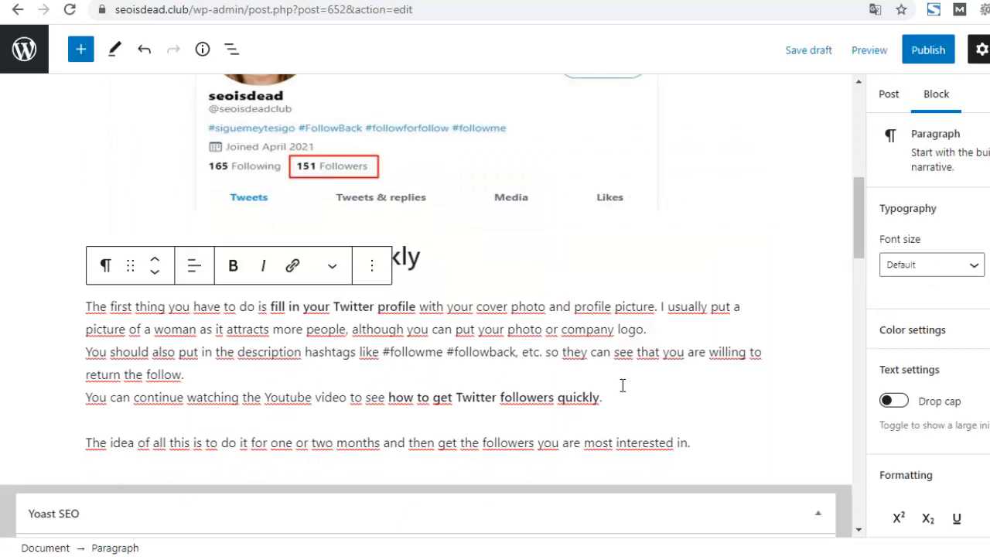
# Add a paragraph reading "hello" below "how to get Twitter followers quickly." and center its text.
pyautogui.press('Return')
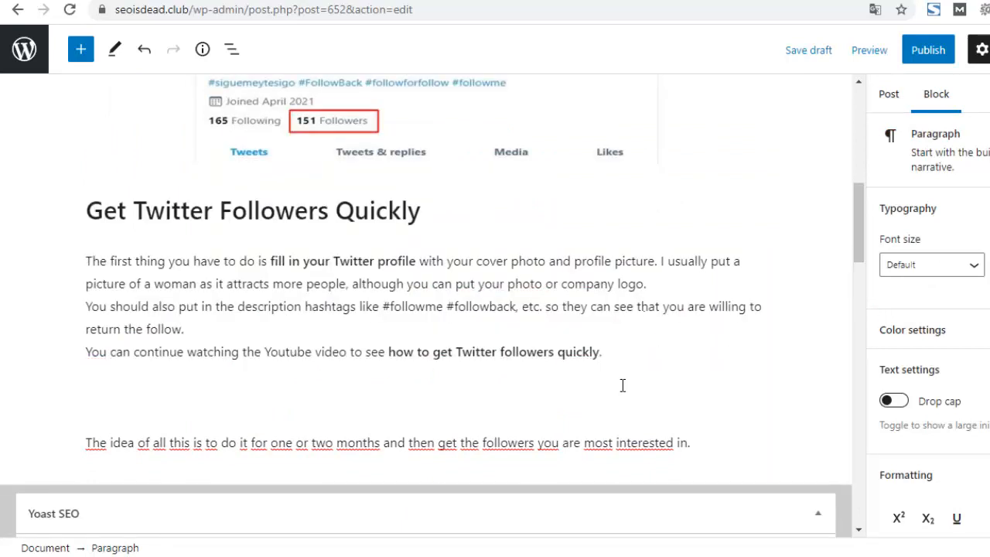
pyautogui.write('hello')
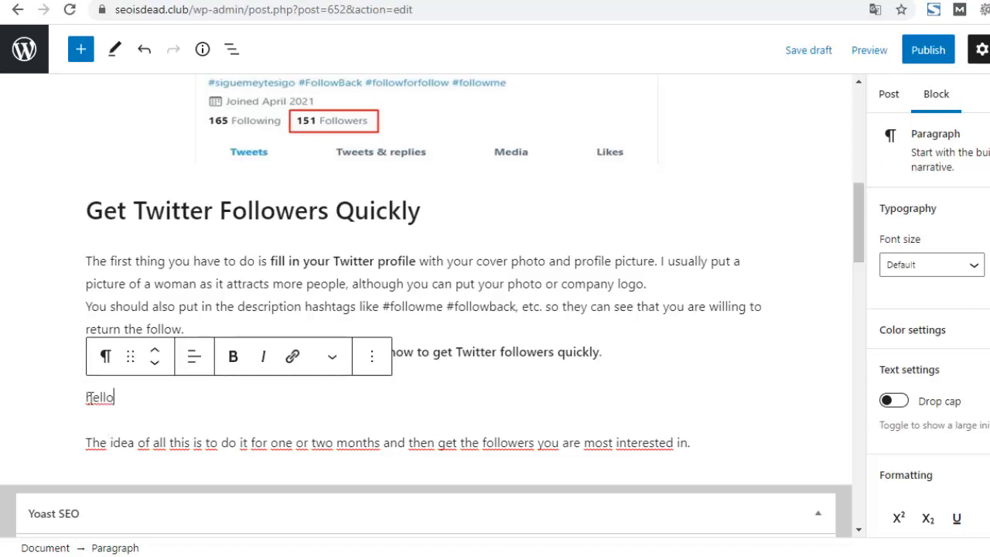
pyautogui.click(199, 373)
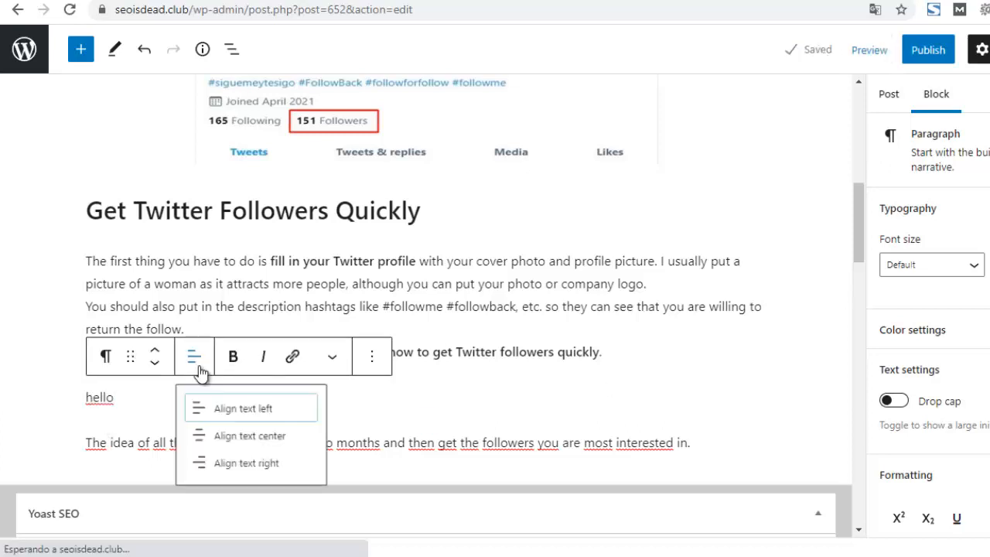
pyautogui.click(235, 443)
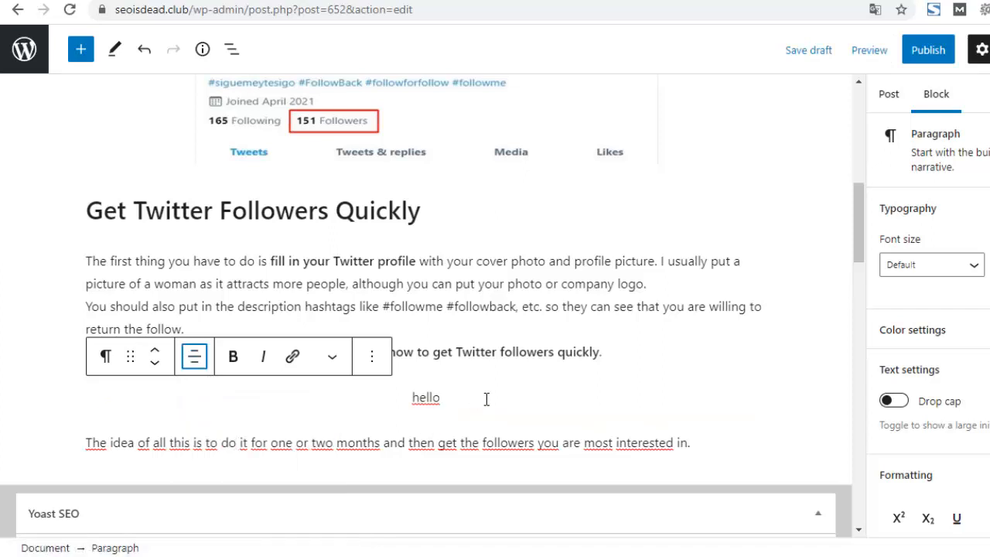
pyautogui.click(412, 397)
pyautogui.write('https://youtu.be/zZxZ6R6jKGA')
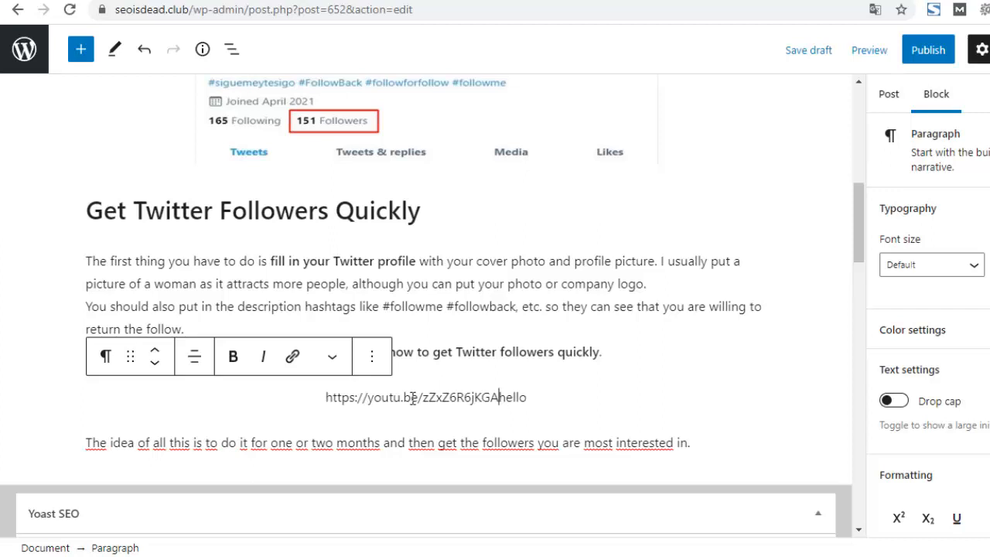
pyautogui.click(538, 397)
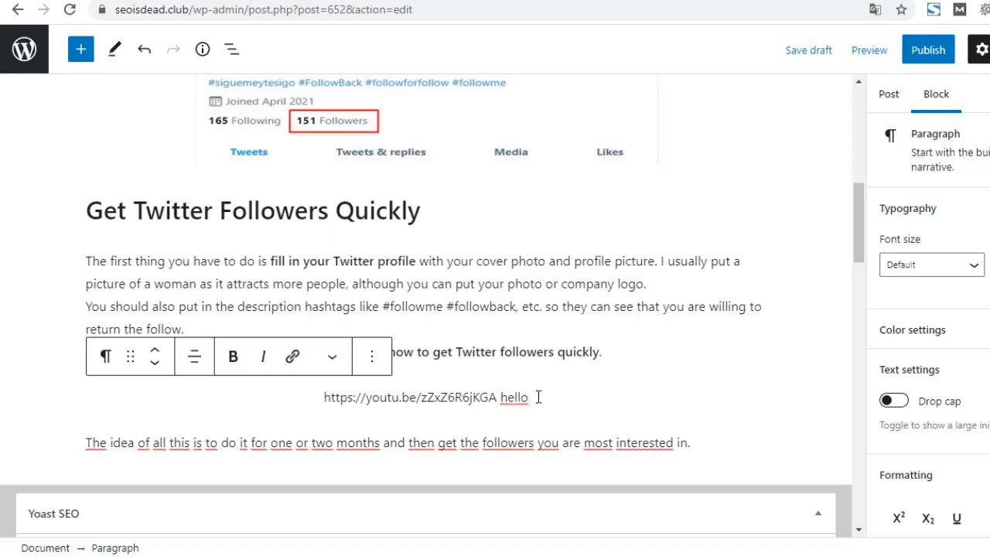
pyautogui.press('BackSpace')
pyautogui.press('BackSpace')
pyautogui.press('BackSpace')
pyautogui.press('BackSpace')
pyautogui.press('BackSpace')
pyautogui.press('BackSpace')
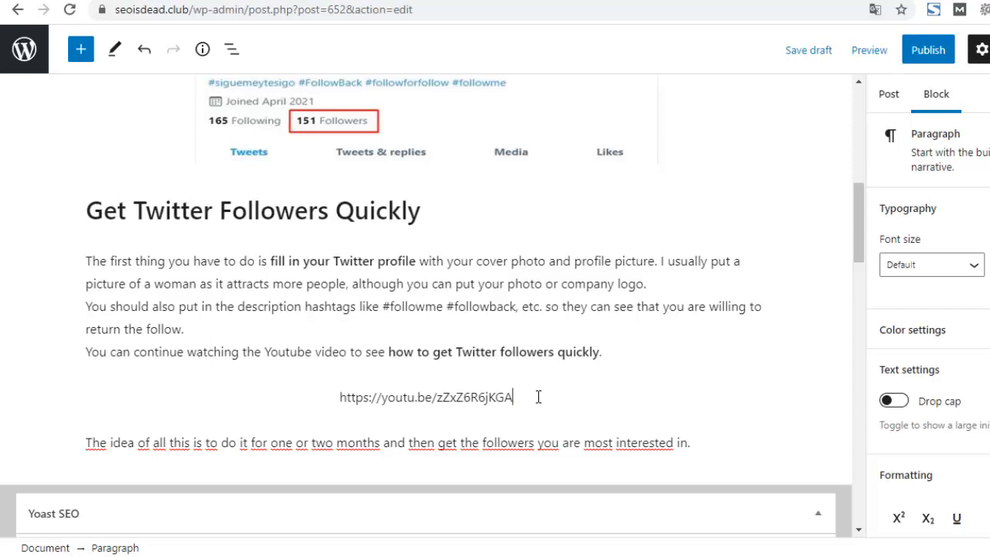
# Preview the post in a new tab and check how the video from the centered link is displayed.
pyautogui.click(870, 53)
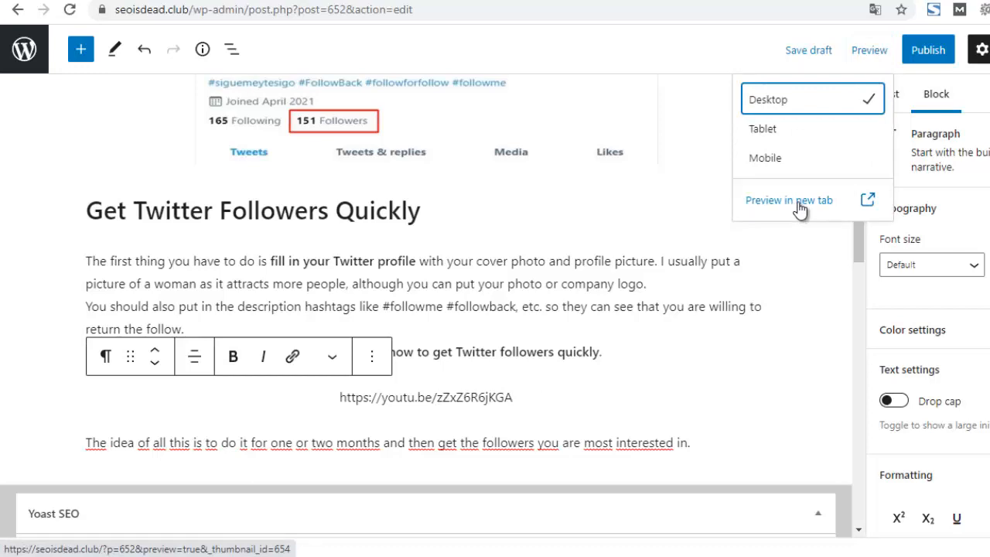
pyautogui.click(800, 210)
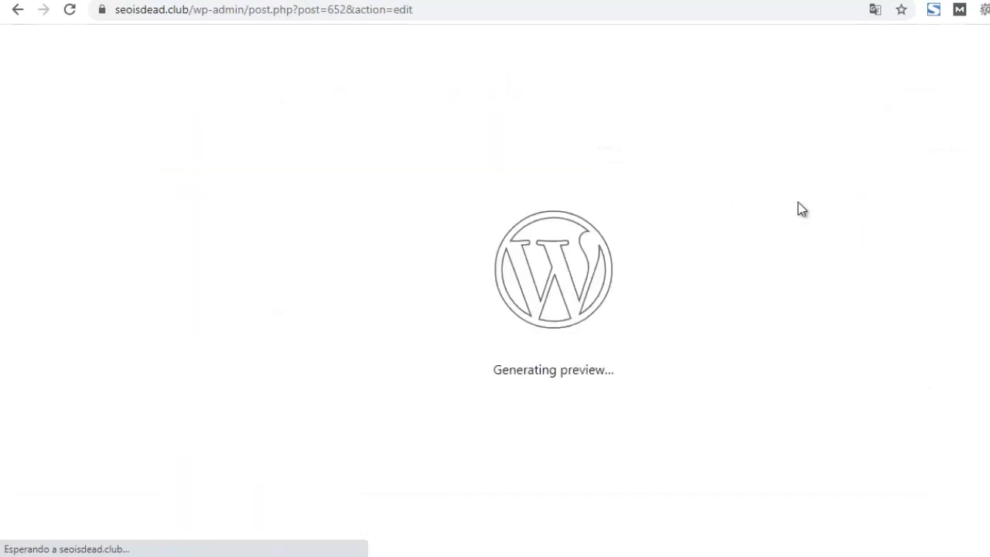
pyautogui.scroll(-10, 540, 352)
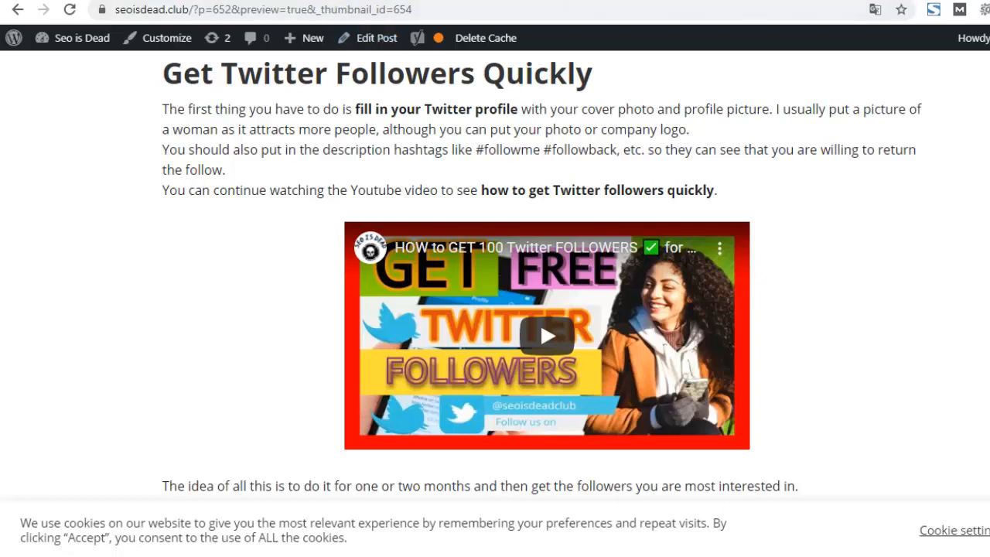
# Back in the post editor, delete the centered YouTube link paragraph and start a new empty paragraph below "how to get Twitter followers quickly.".
pyautogui.click(147, 1)
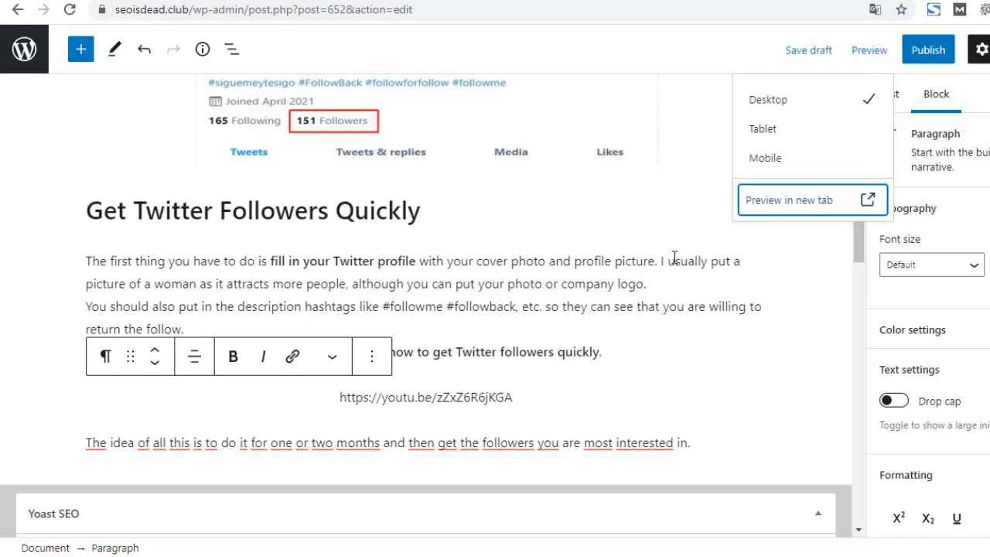
pyautogui.moveTo(861, 249); pyautogui.dragTo(863, 258)
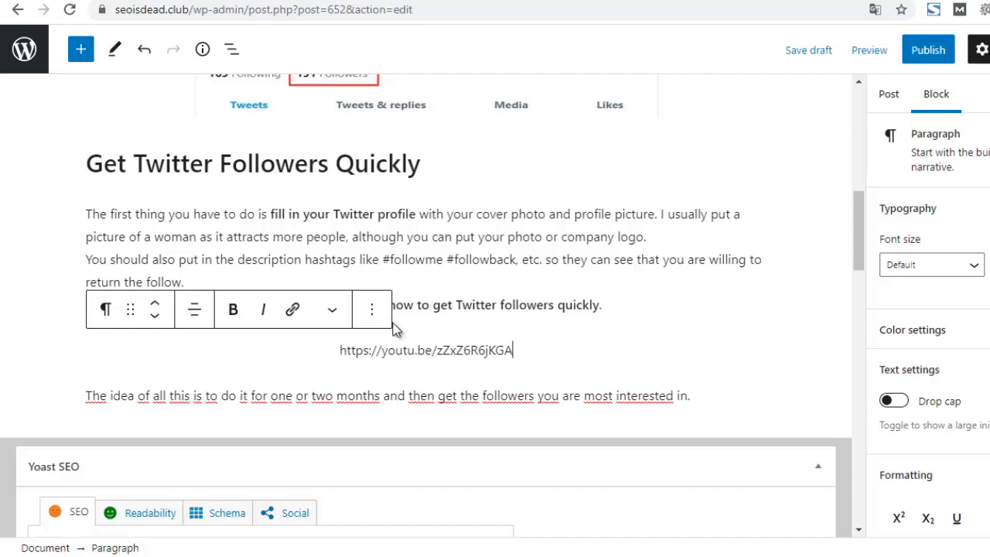
pyautogui.press('BackSpace')
pyautogui.press('BackSpace')
pyautogui.scroll(1, 431, 328)
pyautogui.press('BackSpace')
pyautogui.press('BackSpace')
pyautogui.press('BackSpace')
pyautogui.press('BackSpace')
pyautogui.press('BackSpace')
pyautogui.press('BackSpace')
pyautogui.press('BackSpace')
pyautogui.press('BackSpace')
pyautogui.press('BackSpace')
pyautogui.press('BackSpace')
pyautogui.press('BackSpace')
pyautogui.press('BackSpace')
pyautogui.press('BackSpace')
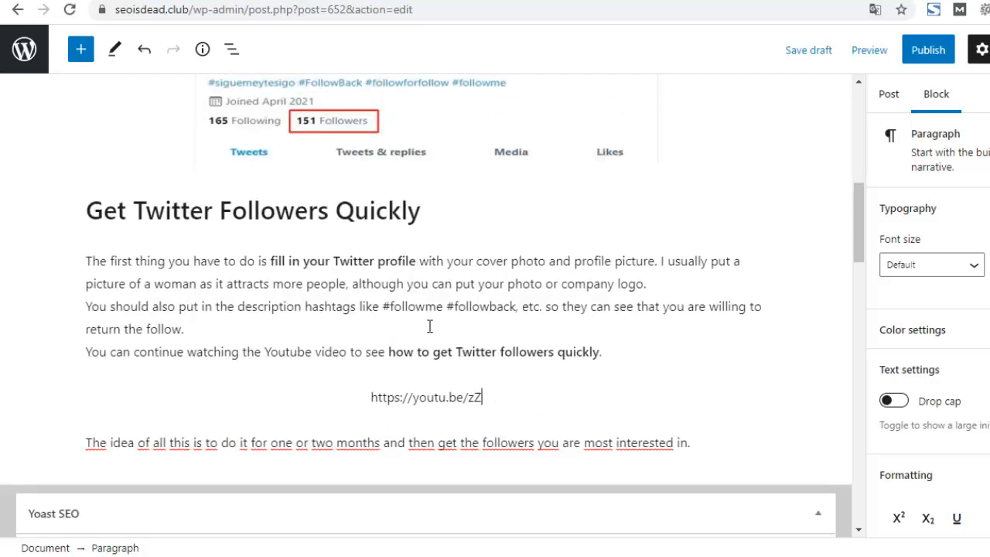
pyautogui.press('BackSpace')
pyautogui.press('BackSpace')
pyautogui.press('BackSpace')
pyautogui.press('BackSpace')
pyautogui.press('BackSpace')
pyautogui.press('BackSpace')
pyautogui.press('BackSpace')
pyautogui.press('BackSpace')
pyautogui.press('BackSpace')
pyautogui.press('BackSpace')
pyautogui.press('BackSpace')
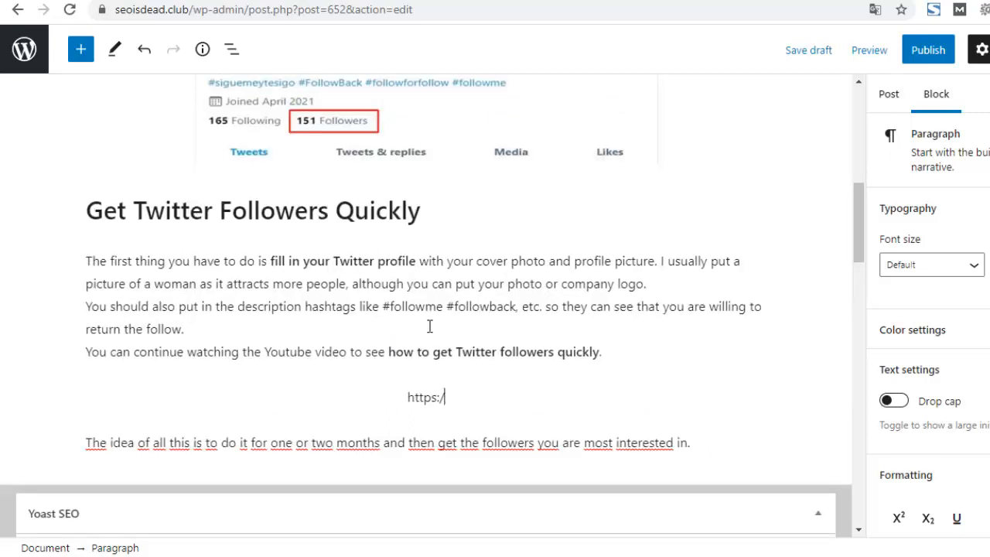
pyautogui.press('BackSpace')
pyautogui.press('BackSpace')
pyautogui.press('BackSpace')
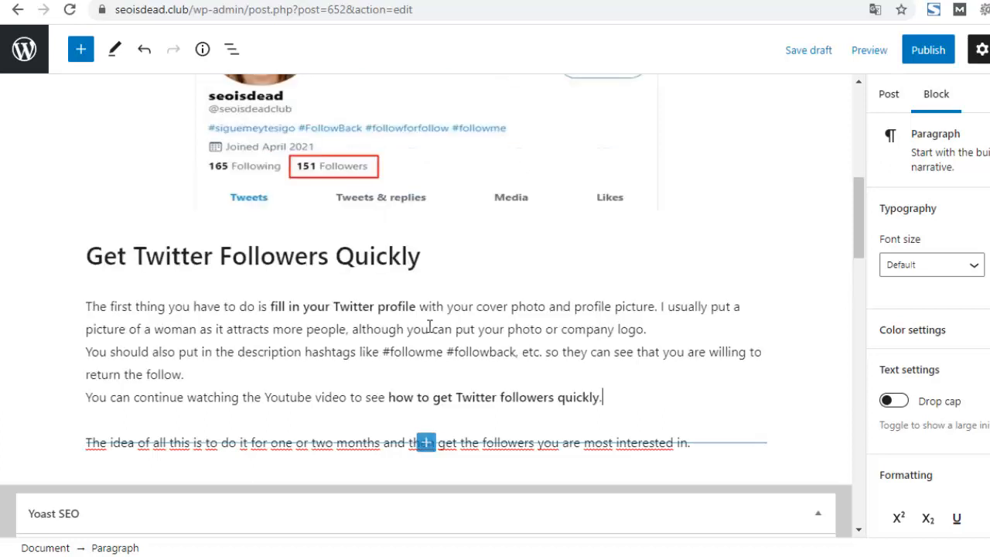
pyautogui.press('Return')
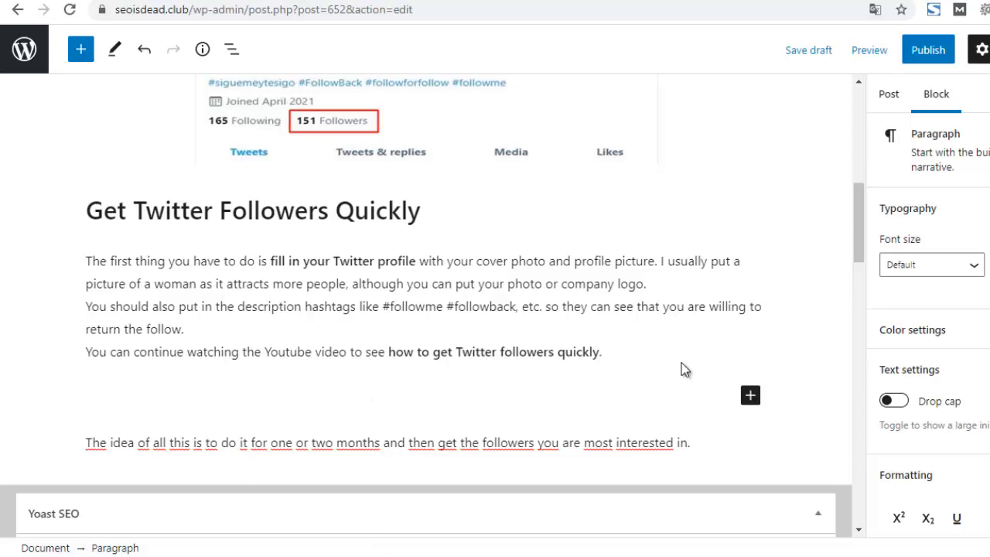
# Insert a Columns block with the 25 / 50 / 25 layout in the empty paragraph below "how to get Twitter followers quickly.".
pyautogui.click(750, 397)
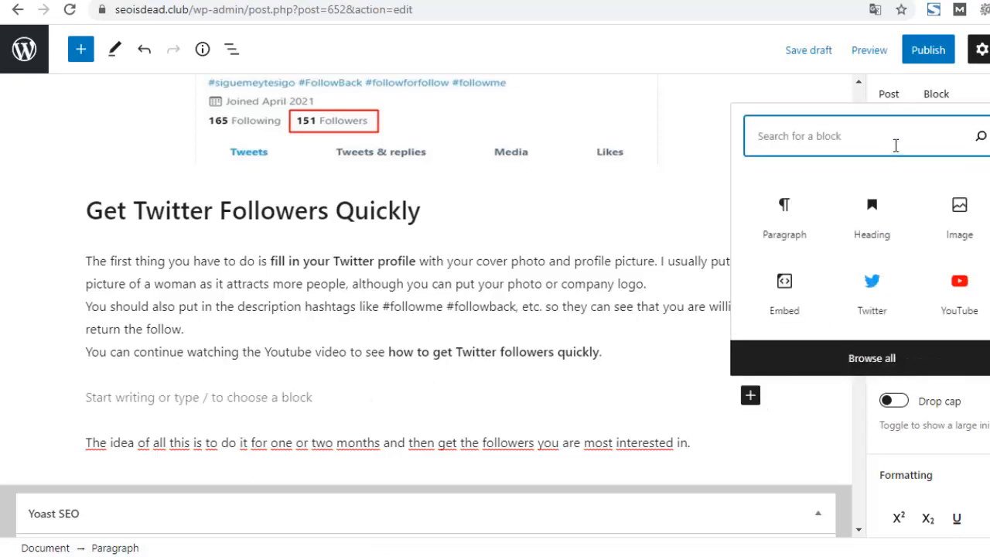
pyautogui.write('colu')
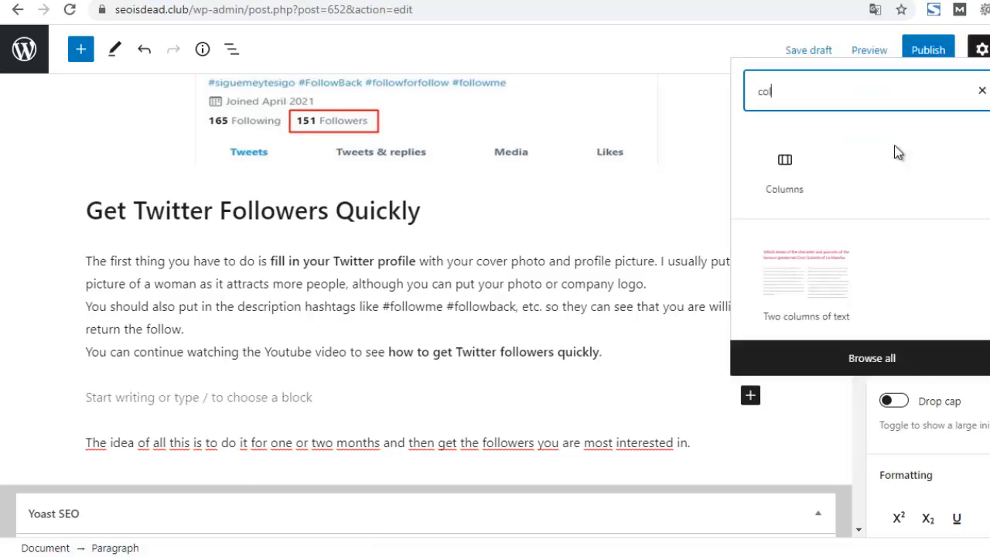
pyautogui.click(792, 146)
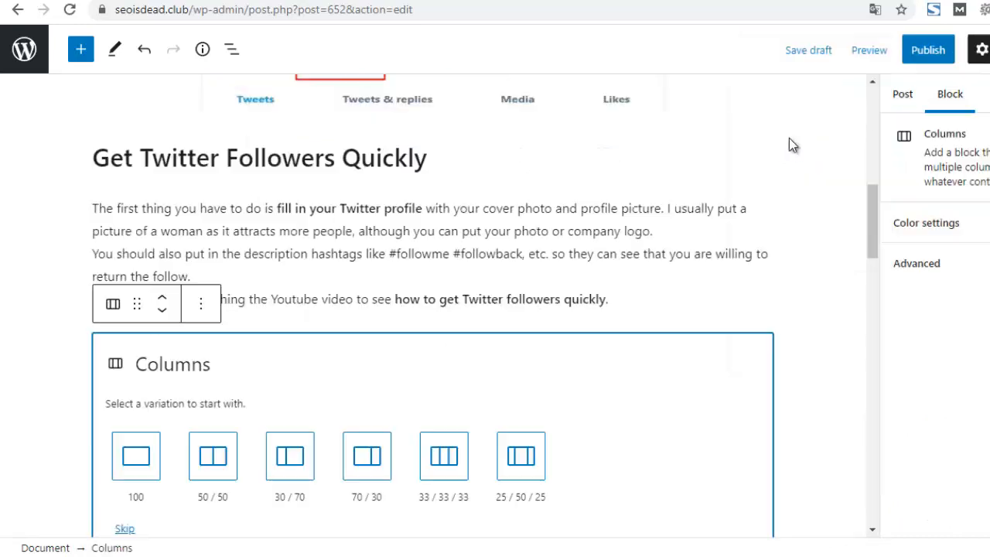
pyautogui.click(526, 469)
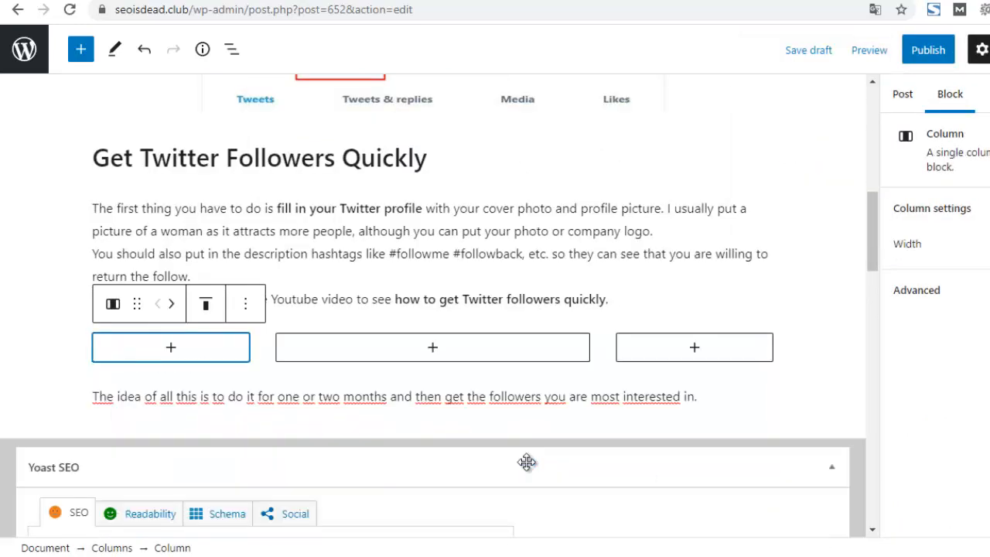
pyautogui.click(432, 349)
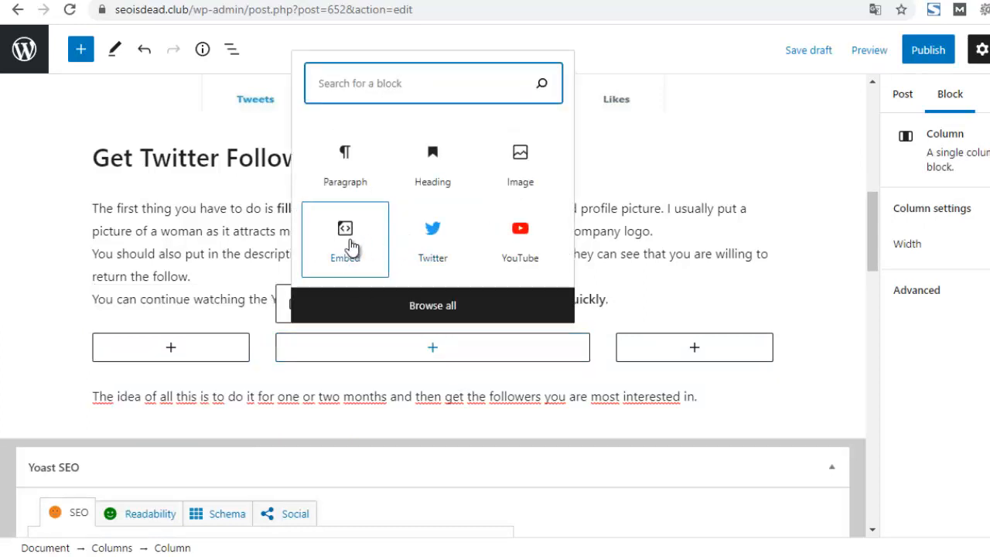
pyautogui.click(519, 240)
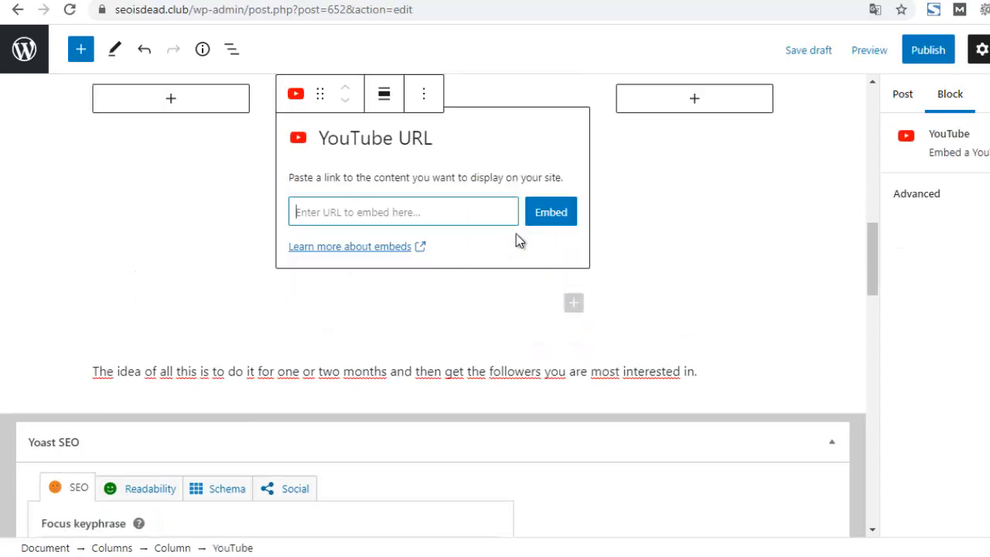
pyautogui.write('https://youtu.be/zZxZ6R6jKGA')
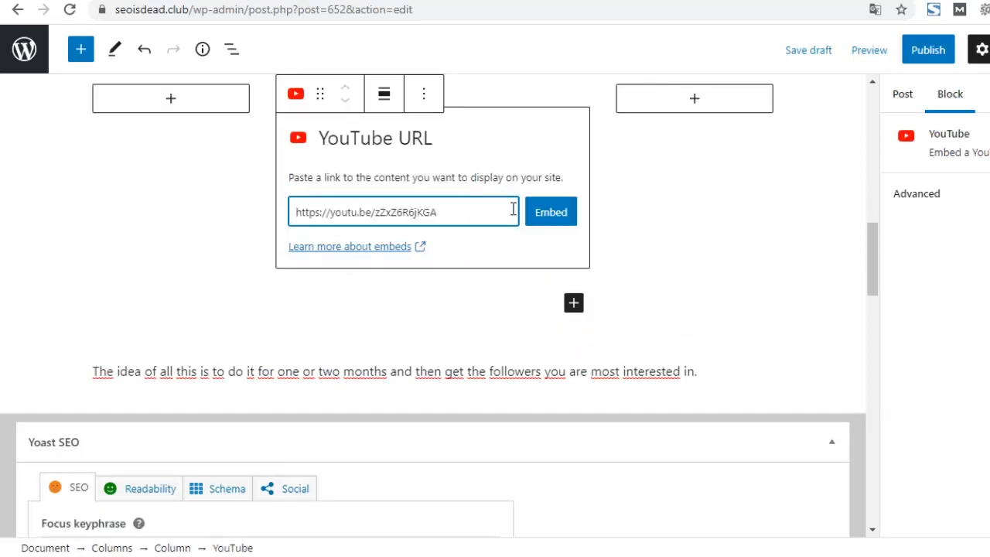
pyautogui.click(554, 215)
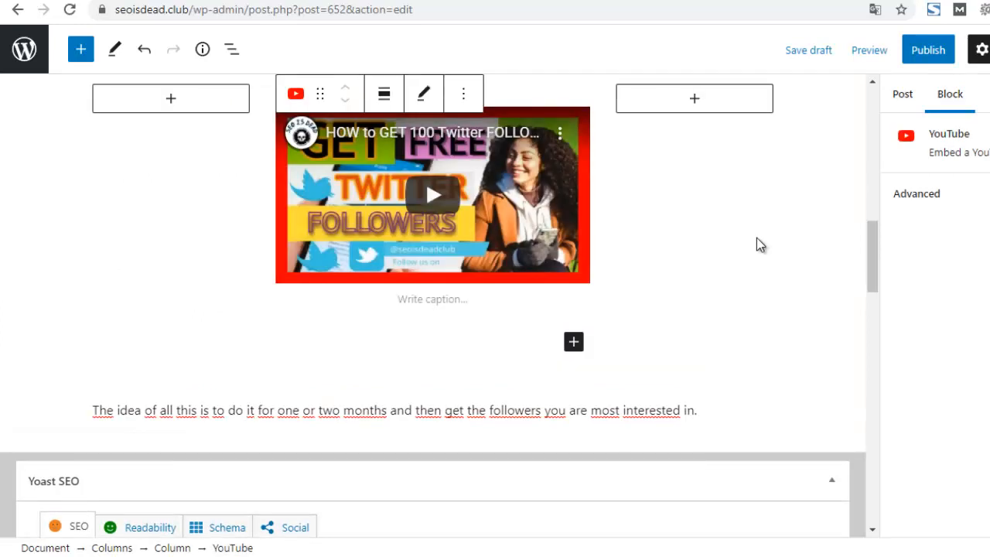
pyautogui.click(418, 347)
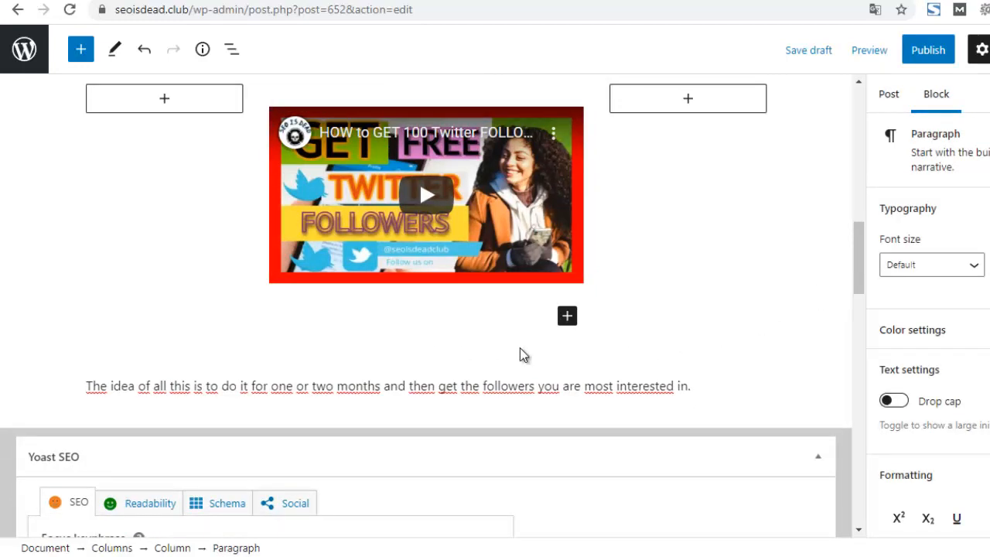
# Preview the post in a new tab and check how the video in the middle column is displayed.
pyautogui.click(871, 53)
pyautogui.click(789, 199)
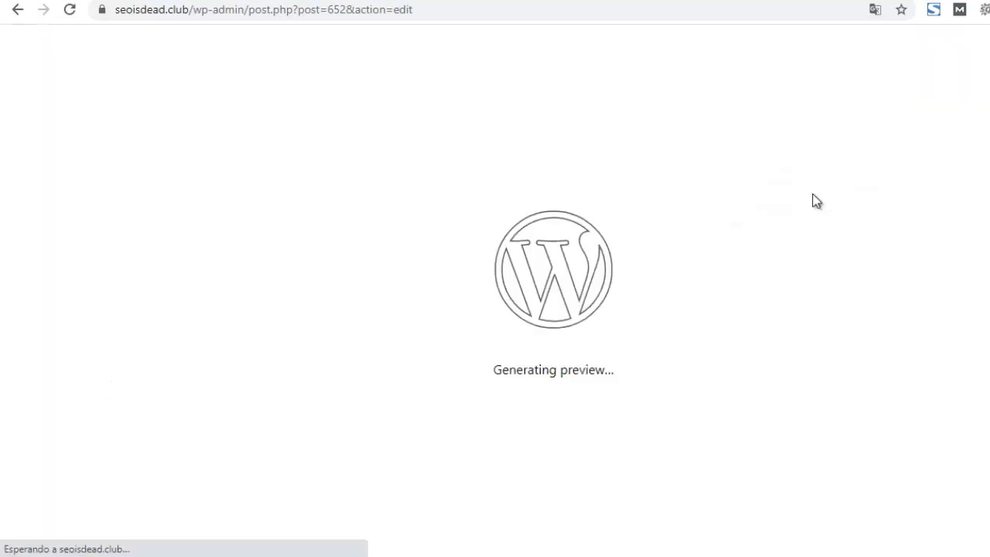
pyautogui.scroll(-6, 496, 278)
pyautogui.scroll(-5, 540, 358)
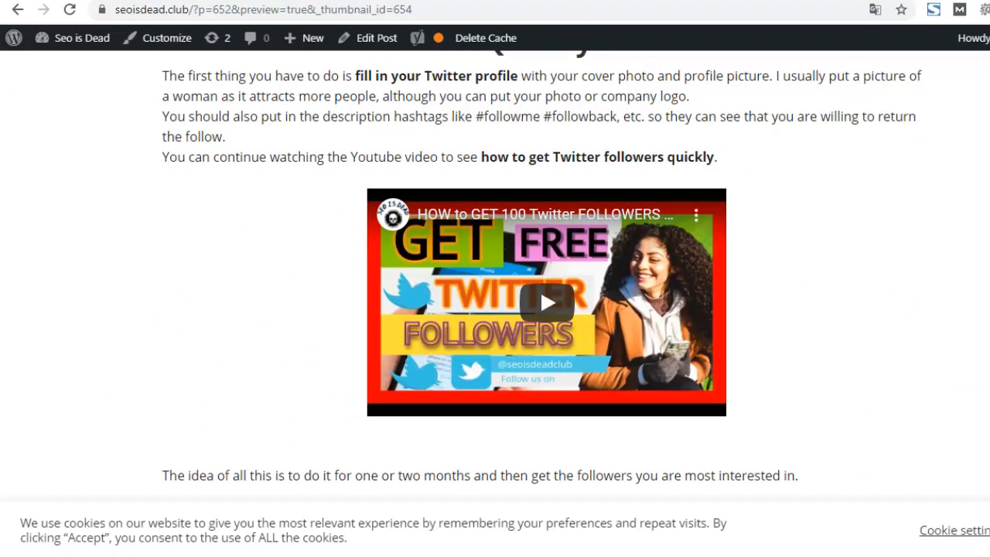
pyautogui.scroll(-1, 542, 276)
pyautogui.scroll(3, 542, 276)
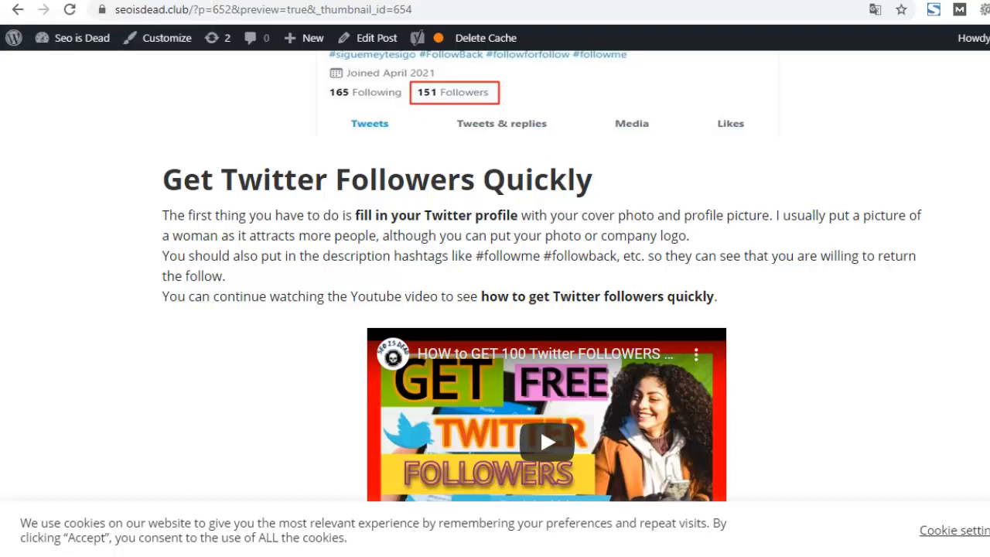
pyautogui.scroll(-1, 541, 279)
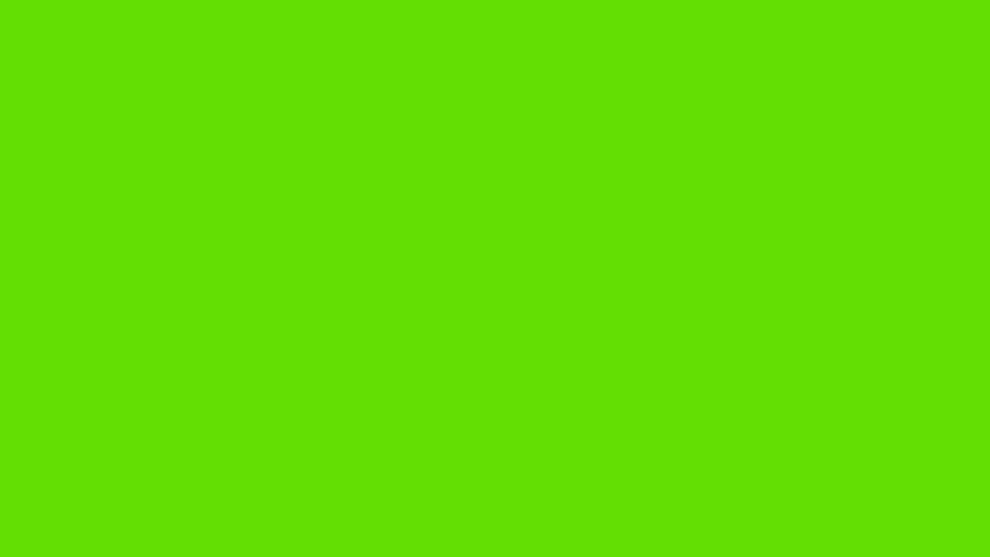